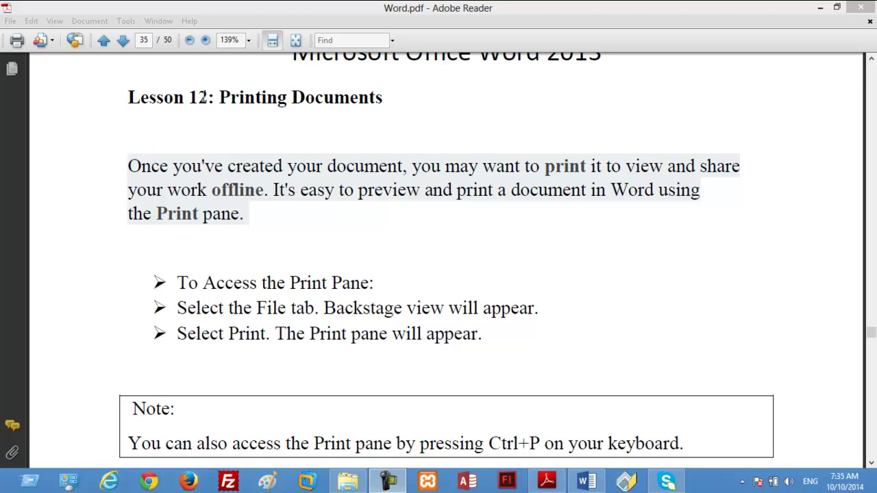
# Highlight the Printing Documents heading, 'offline', 'File tab' and the Select Print step in the PDF lesson
pyautogui.moveTo(218, 97); pyautogui.dragTo(382, 98)
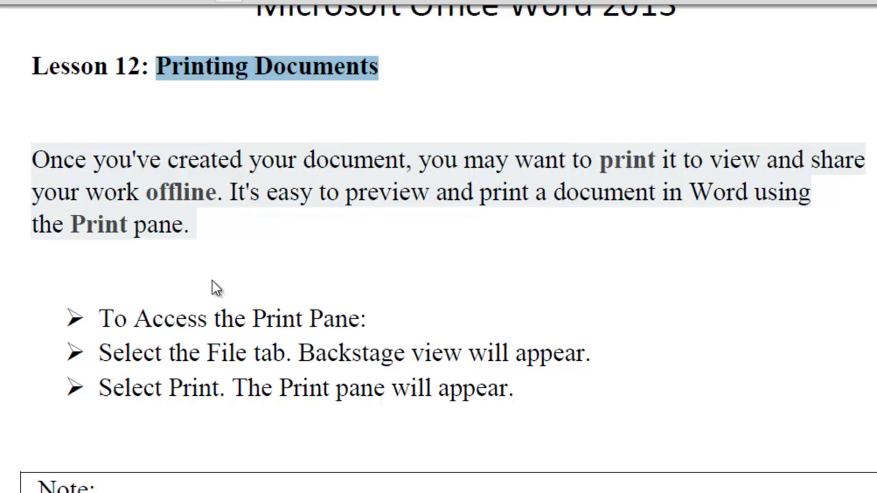
pyautogui.doubleClick(171, 195)
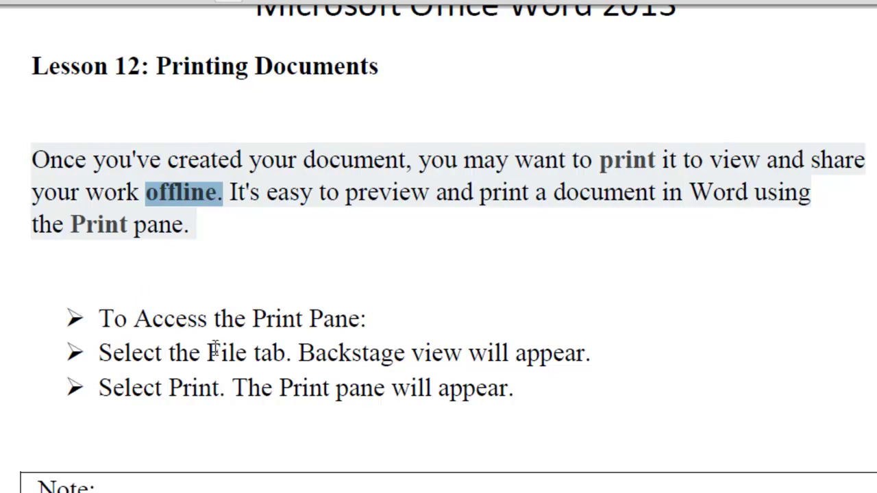
pyautogui.moveTo(207, 352); pyautogui.dragTo(580, 357)
pyautogui.click(302, 352)
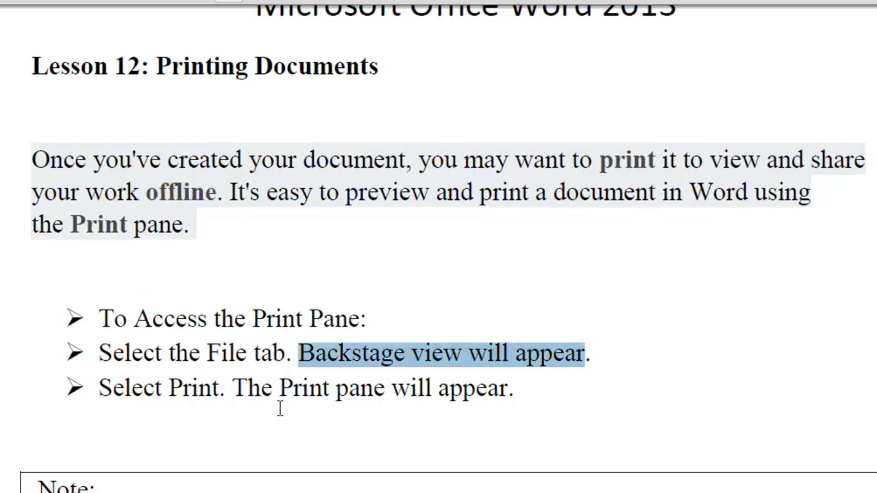
pyautogui.moveTo(217, 388); pyautogui.dragTo(180, 390)
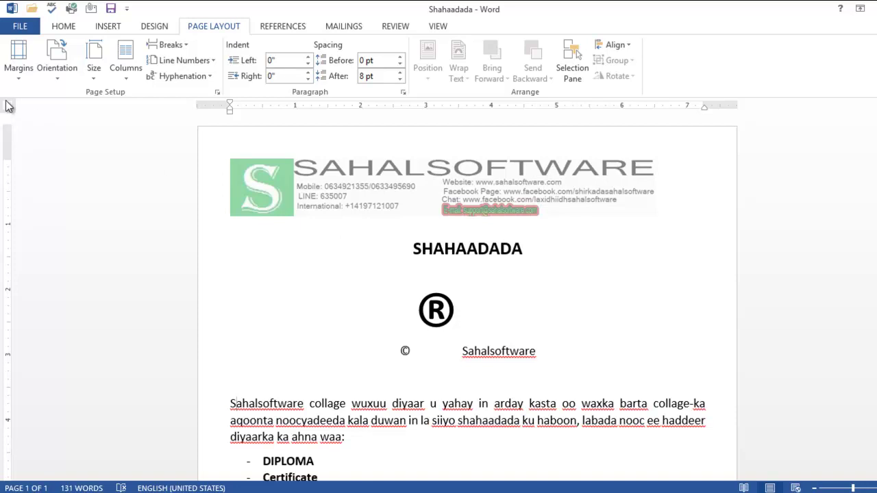
# Open FILE > Print to preview the one-page Shahaadada certificate
pyautogui.click(24, 29)
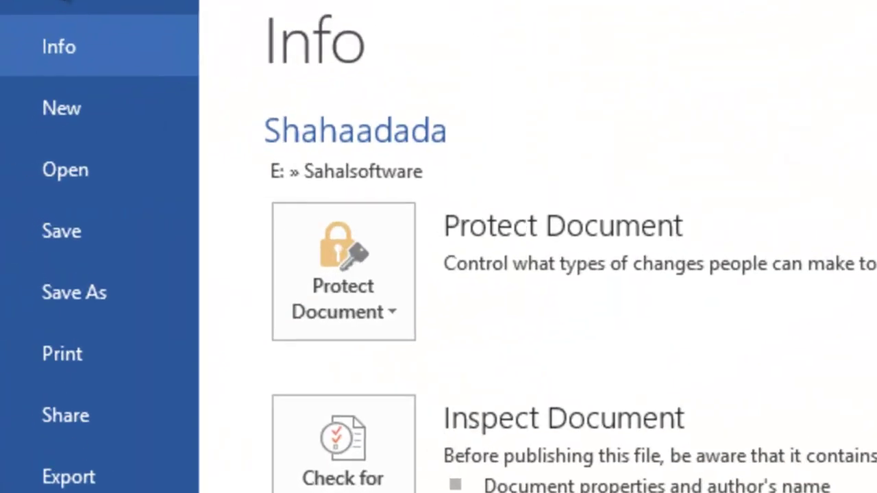
pyautogui.click(32, 179)
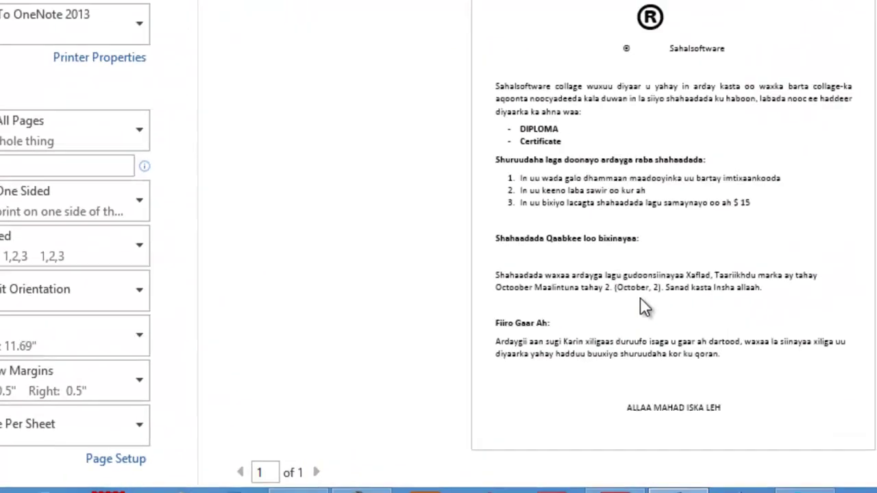
# Add blank lines after 'Sahalsoftware' and under Shuruudaha, then preview both resulting pages
pyautogui.press('Escape')
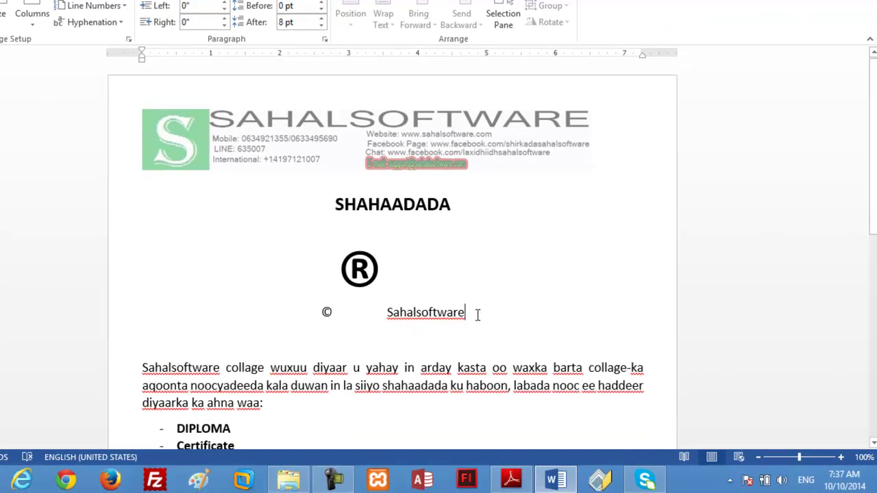
pyautogui.press('Return')
pyautogui.scroll(-3, 478, 336)
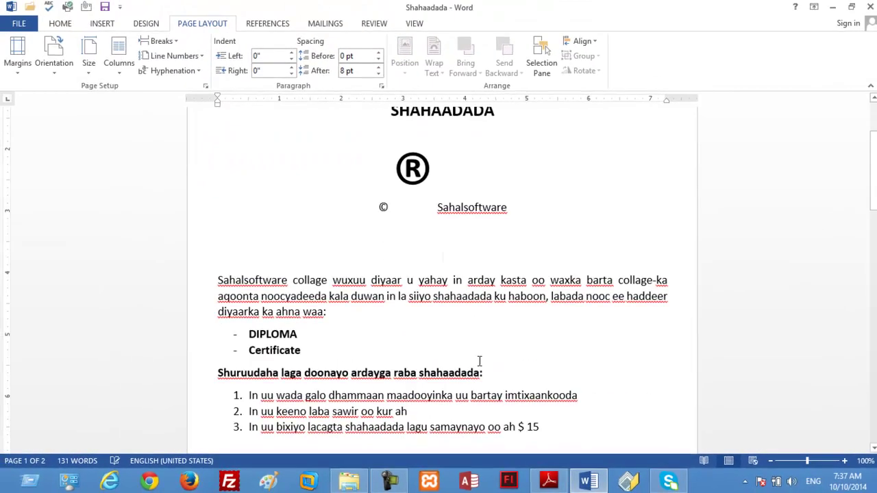
pyautogui.press('Return')
pyautogui.scroll(-3, 523, 373)
pyautogui.scroll(-3, 525, 373)
pyautogui.scroll(-10, 525, 373)
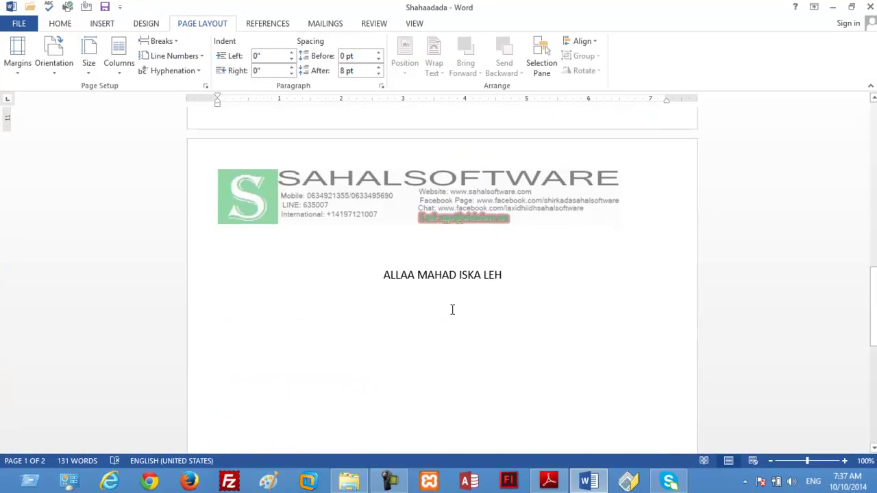
pyautogui.scroll(2, 500, 294)
pyautogui.scroll(3, 500, 294)
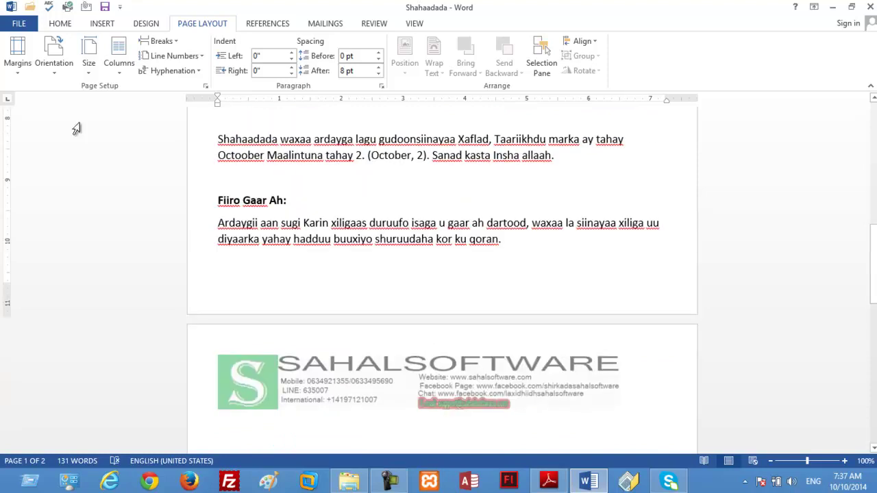
pyautogui.click(18, 24)
pyautogui.click(41, 177)
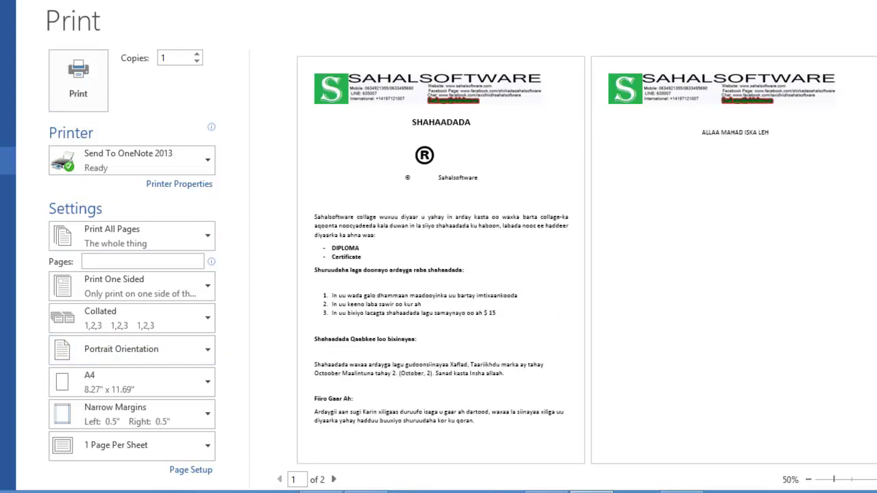
# Delete the blank lines under Shuruudaha and after Sahalsoftware, confirming the preview shows 1 of 1
pyautogui.press('Escape')
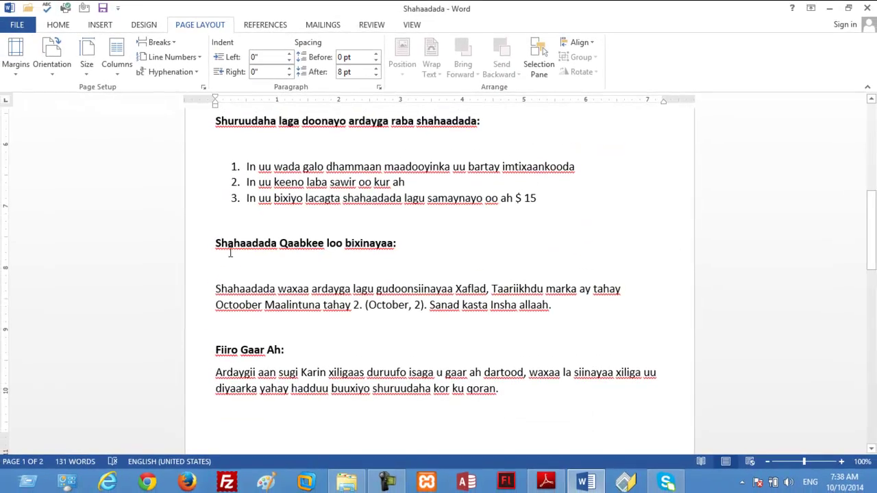
pyautogui.scroll(3, 230, 253)
pyautogui.press('BackSpace')
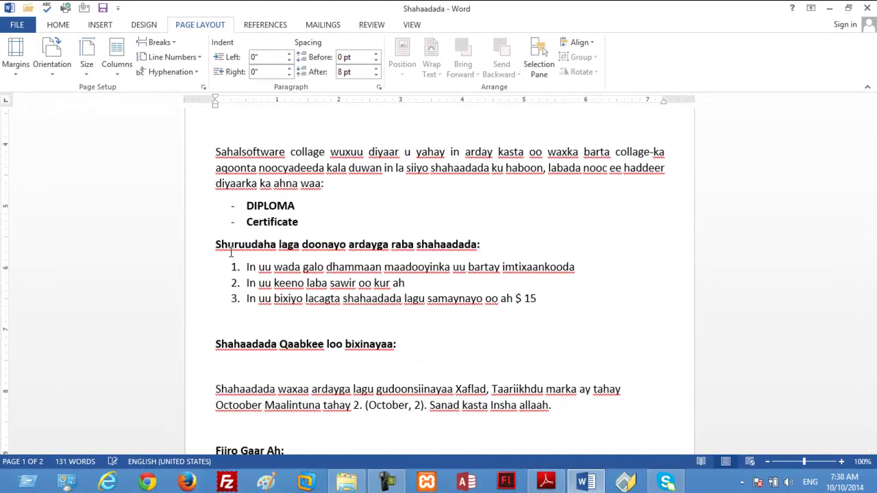
pyautogui.scroll(3, 230, 253)
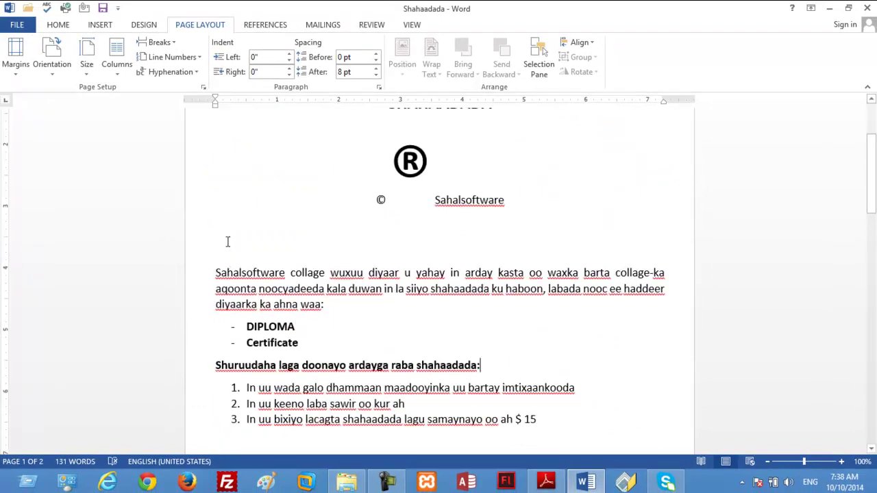
pyautogui.click(385, 245)
pyautogui.press('BackSpace')
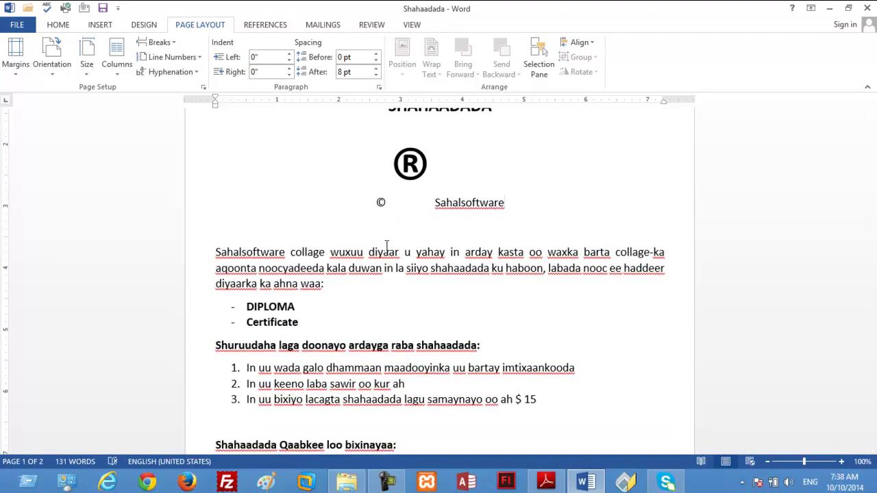
pyautogui.click(14, 25)
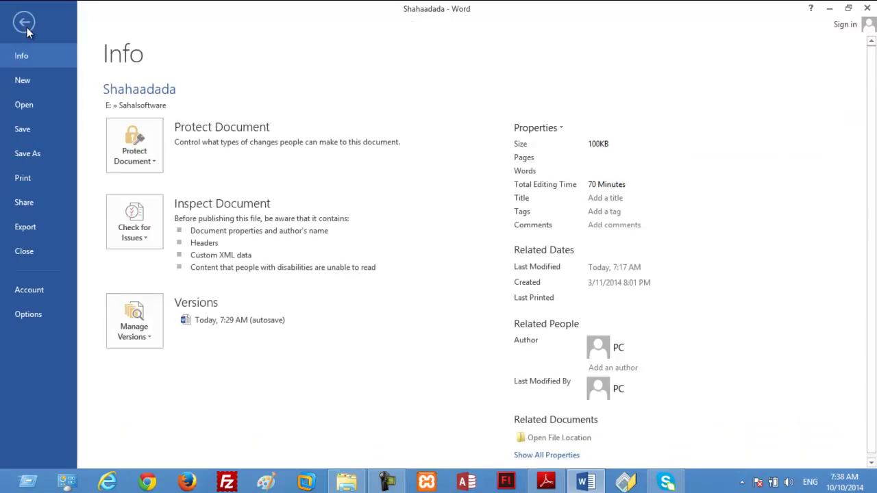
pyautogui.click(46, 183)
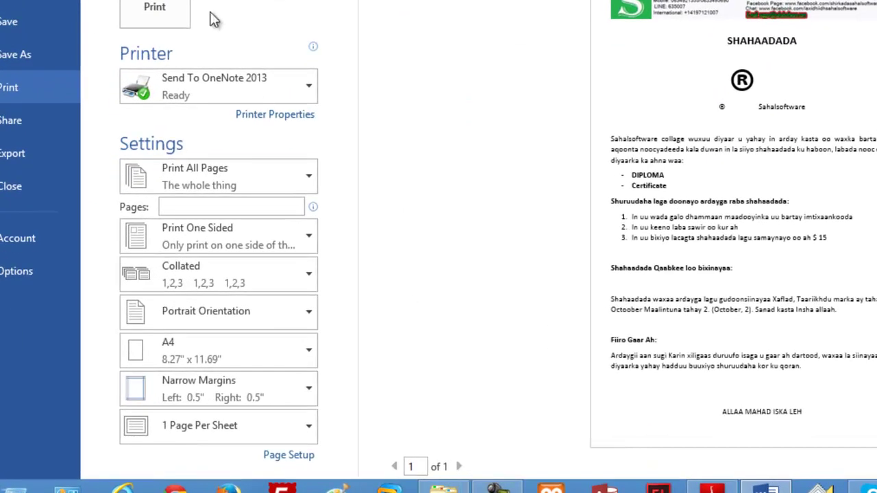
pyautogui.press('Escape')
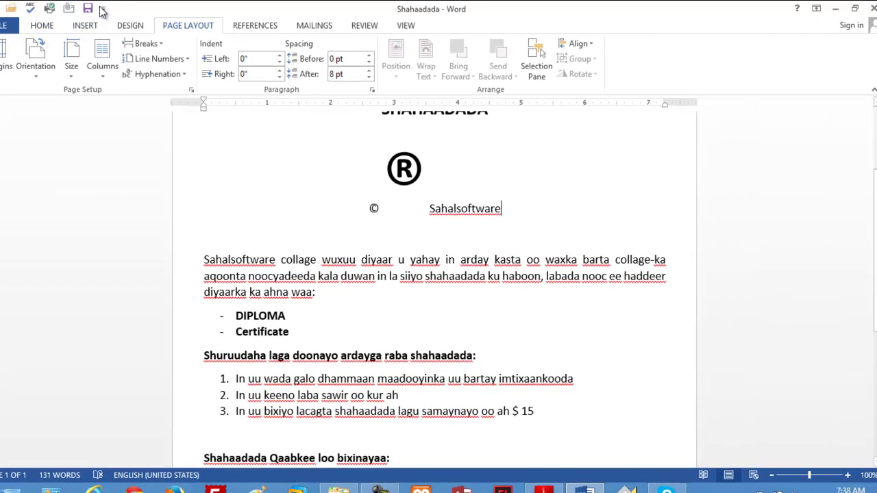
# Add Print Preview and Print to the Quick Access Toolbar, test it, then use Quick Print
pyautogui.click(102, 10)
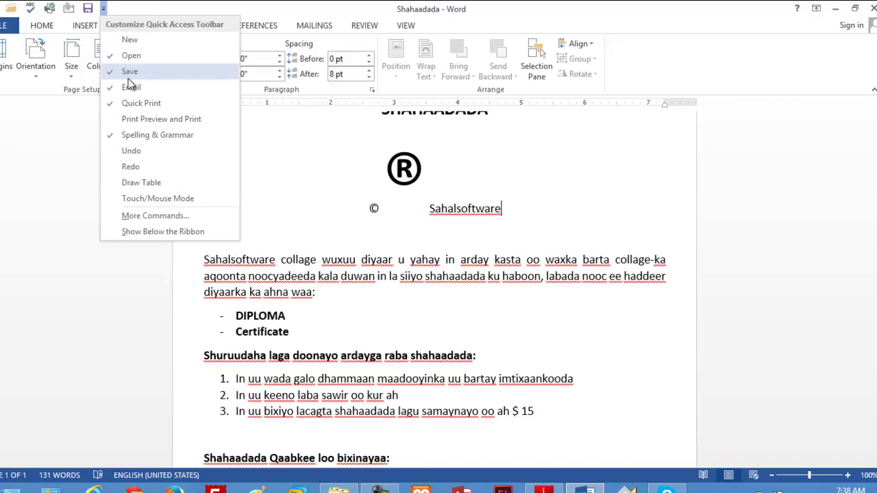
pyautogui.click(141, 119)
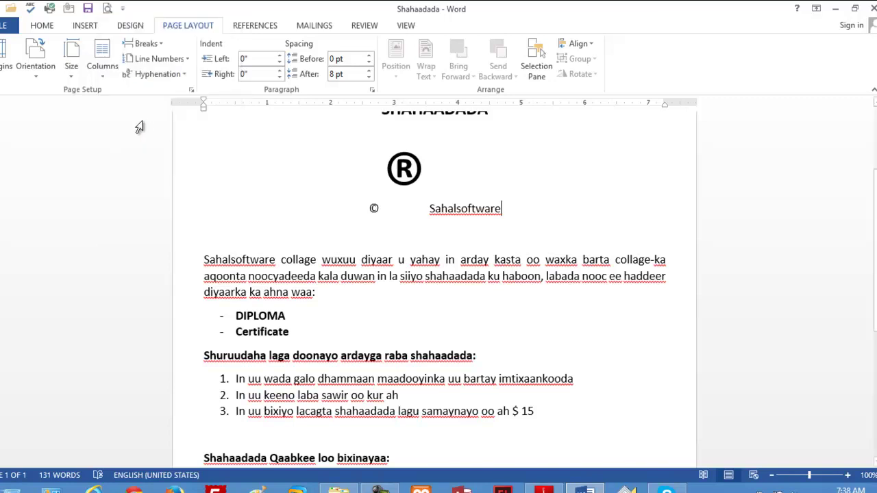
pyautogui.click(107, 9)
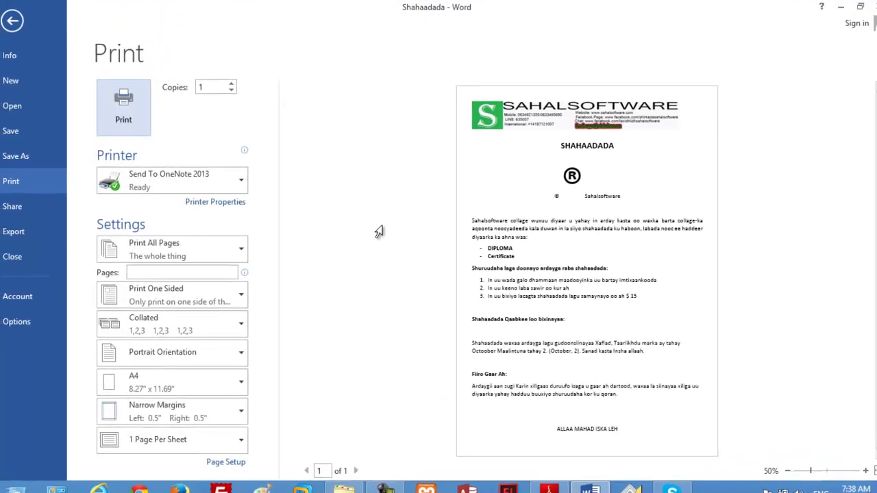
pyautogui.click(26, 15)
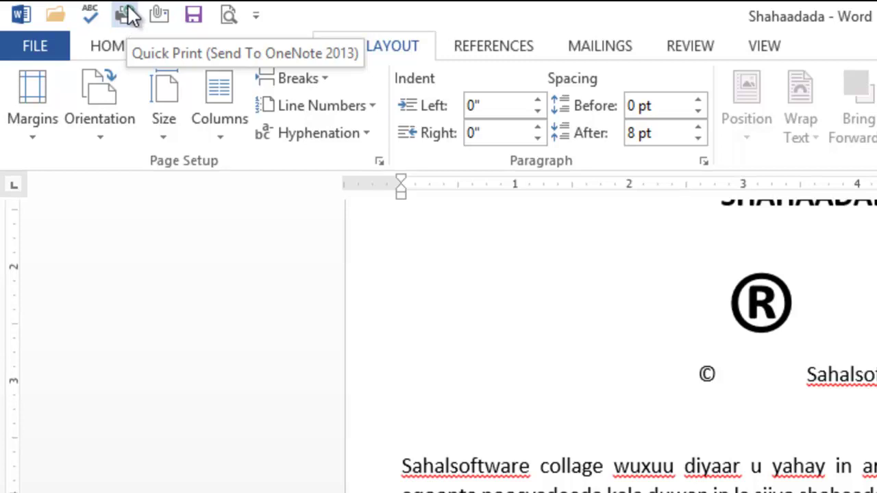
pyautogui.click(126, 13)
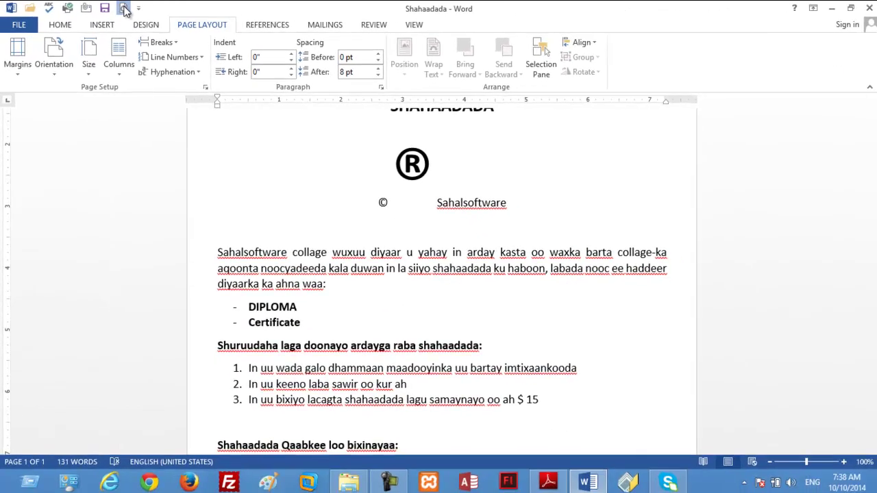
# Reopen FILE > Print, showing 1 copy of Shahaadada on Send To OneNote 2013
pyautogui.click(125, 10)
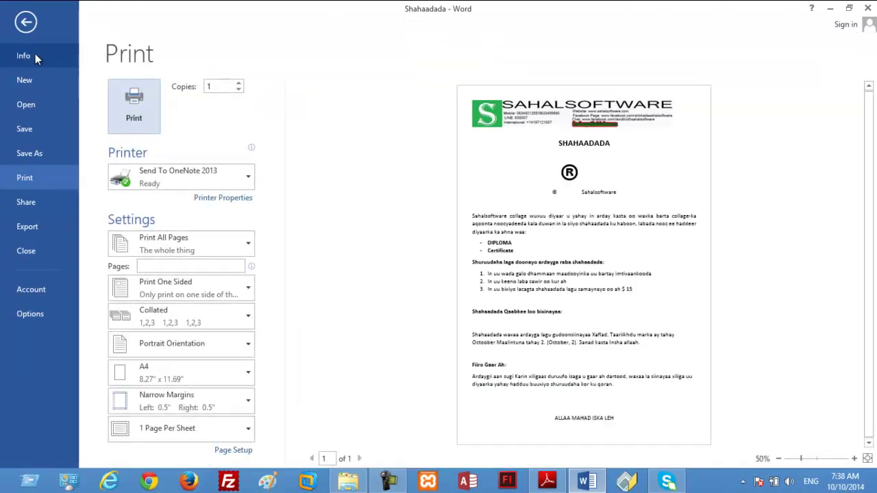
pyautogui.click(28, 27)
pyautogui.click(24, 26)
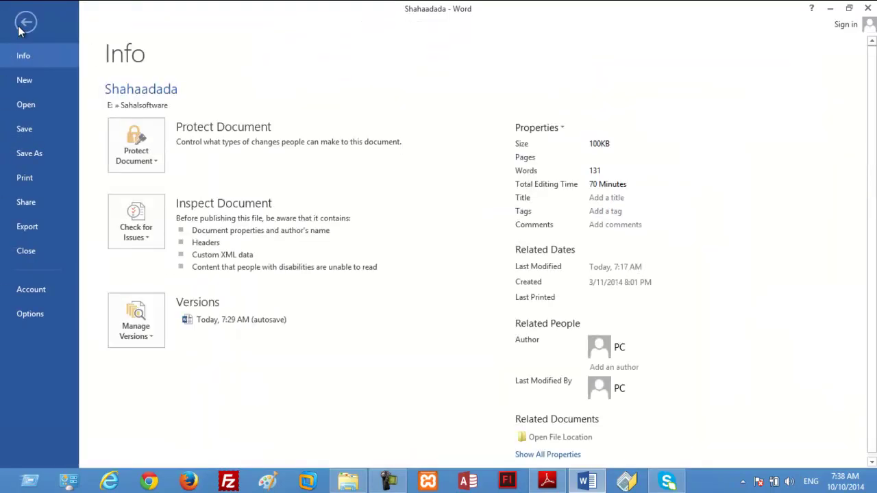
pyautogui.click(25, 178)
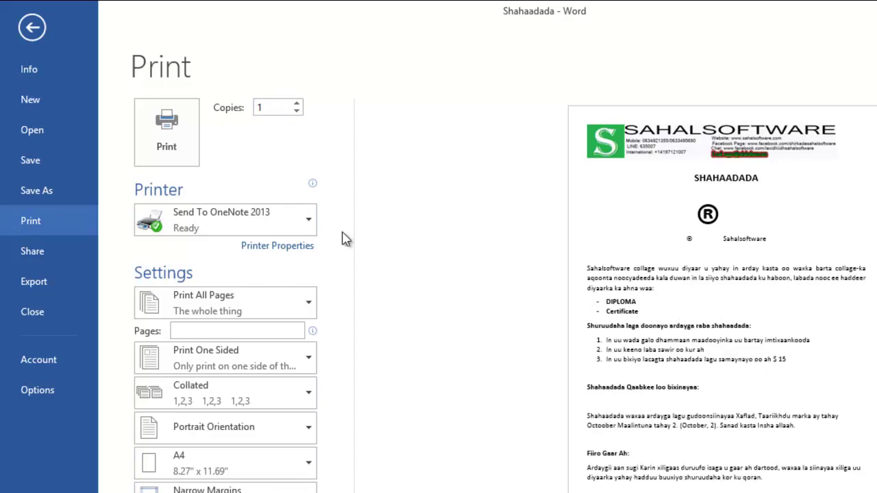
# Raise Copies to 5 and keep Send To OneNote 2013 as the printer
pyautogui.click(297, 104)
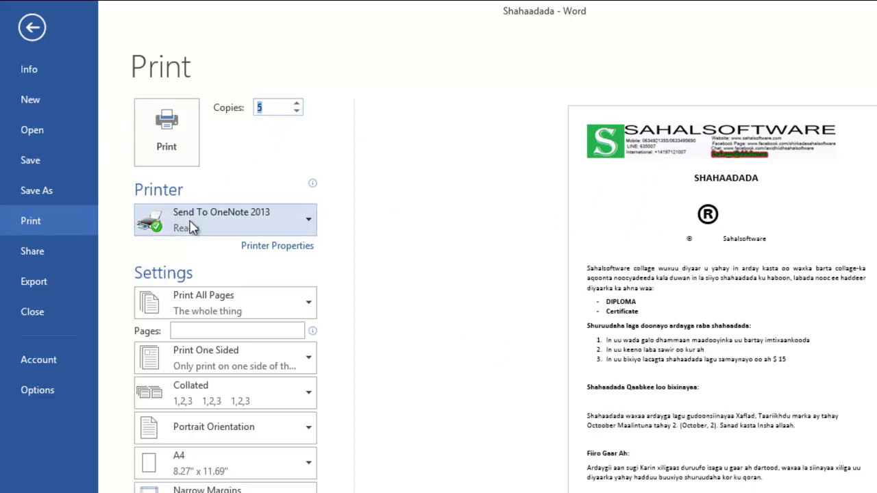
pyautogui.click(242, 230)
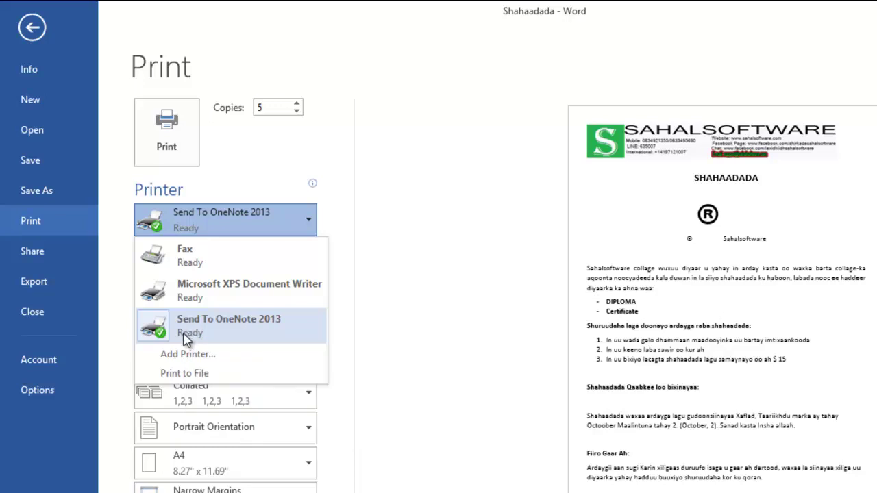
pyautogui.click(188, 334)
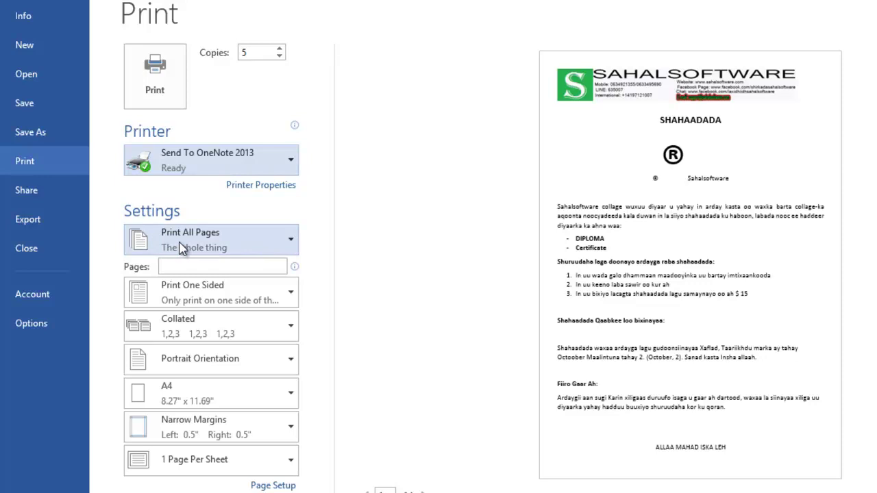
# Enter the custom page range 10-20 in the Pages box
pyautogui.click(172, 267)
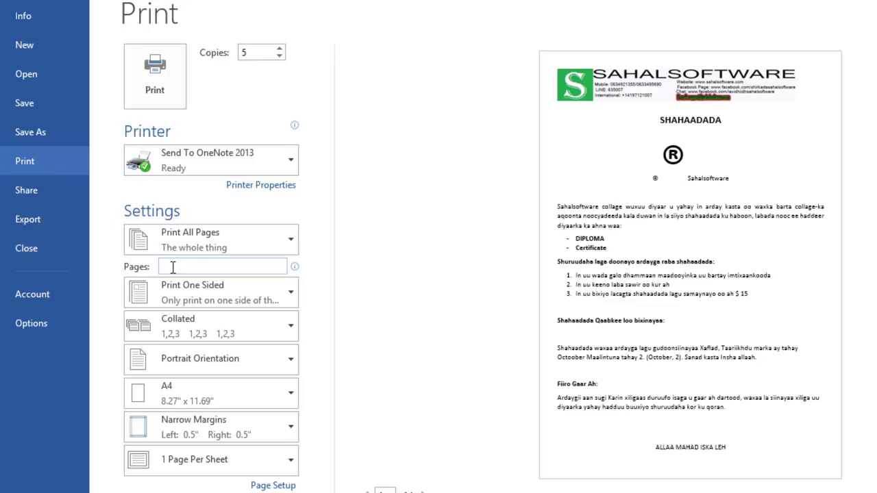
pyautogui.write('1-10')
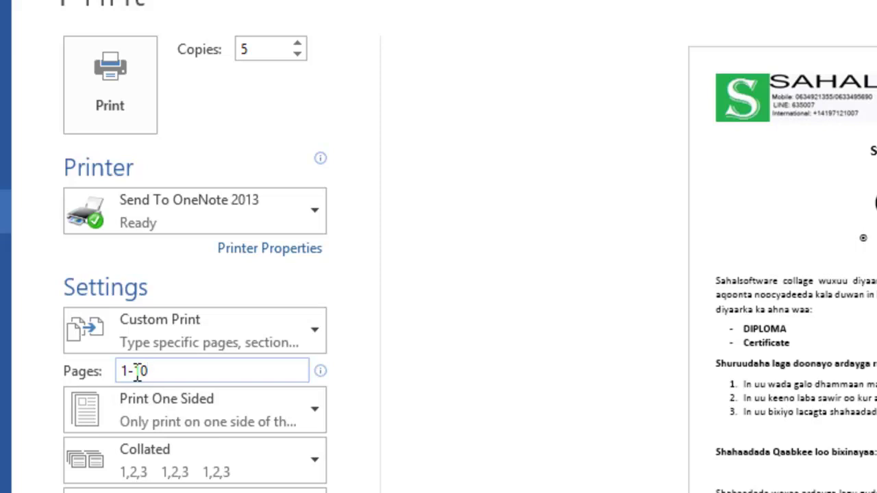
pyautogui.press('BackSpace')
pyautogui.press('BackSpace')
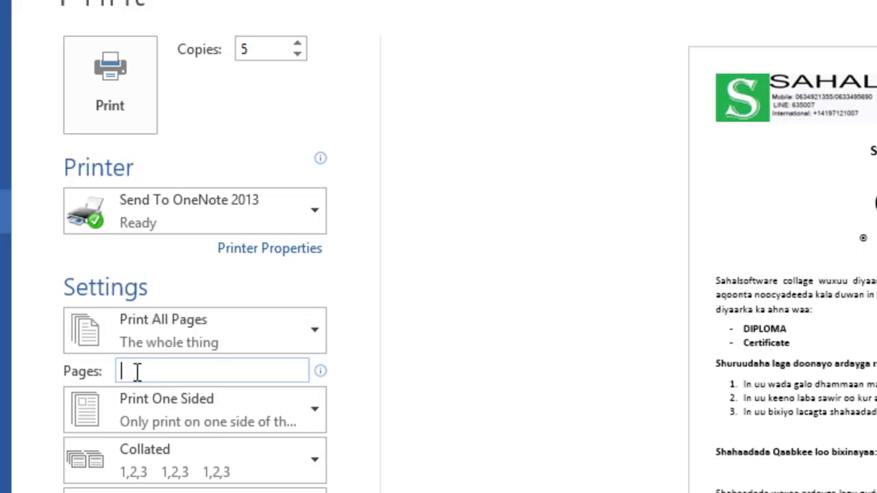
pyautogui.write('10-20')
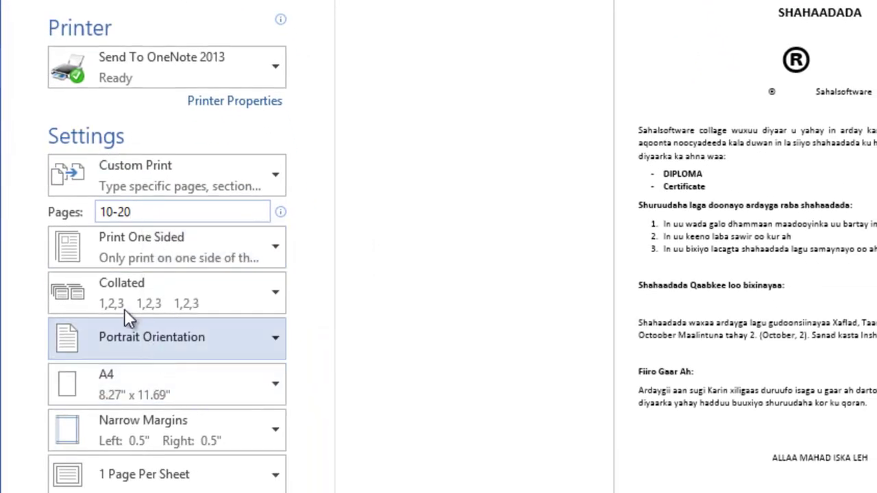
# Set the sides option to Manually Print on Both Sides
pyautogui.click(150, 256)
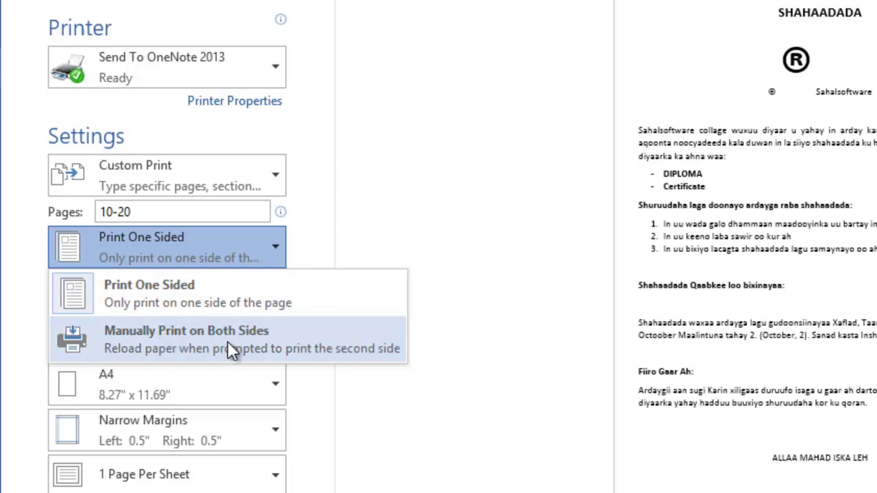
pyautogui.click(165, 238)
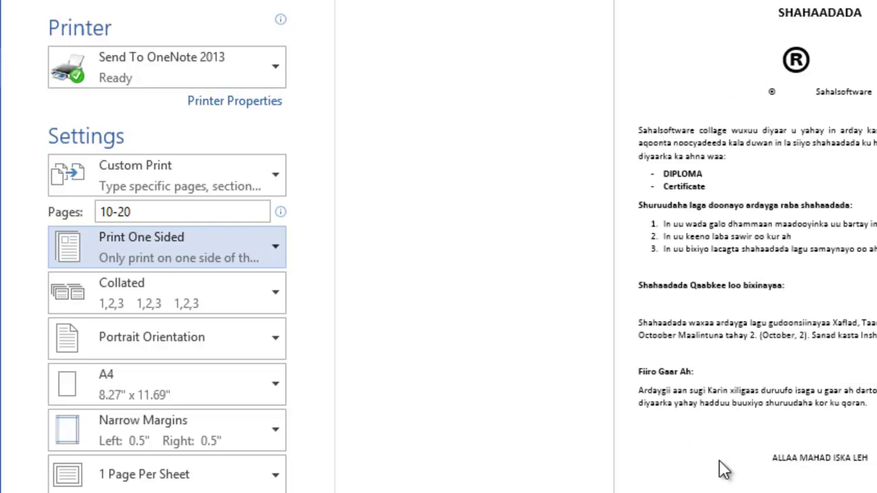
pyautogui.click(175, 244)
pyautogui.click(147, 337)
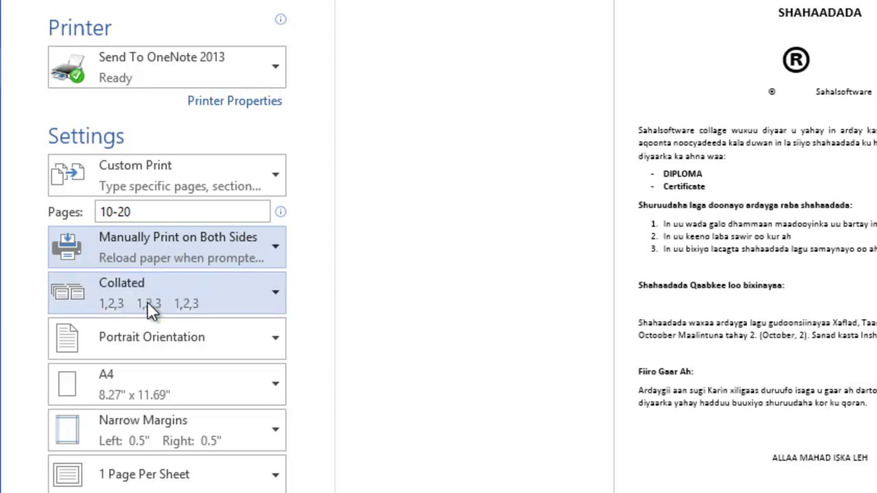
# Keep copies Collated and switch the orientation to Landscape
pyautogui.click(195, 306)
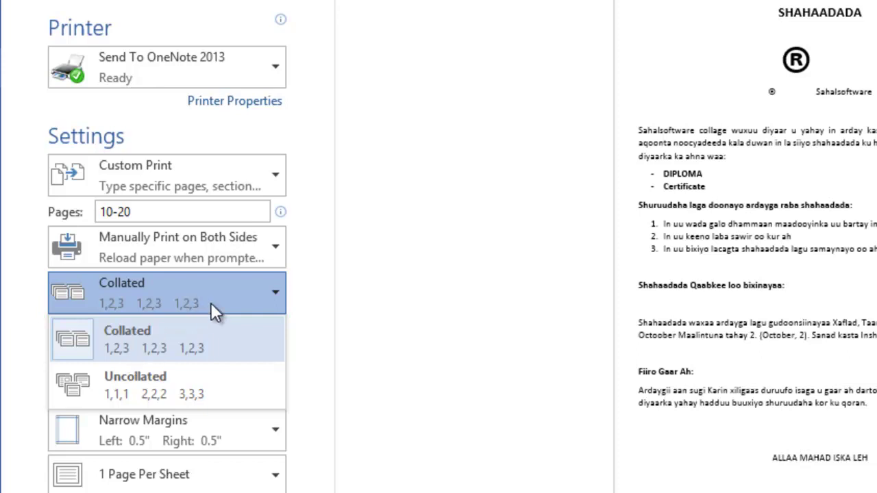
pyautogui.click(171, 329)
pyautogui.click(154, 348)
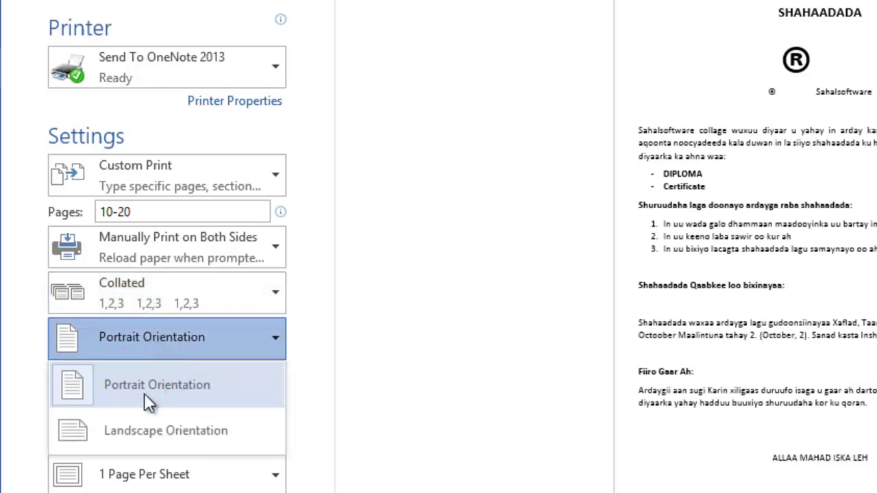
pyautogui.click(163, 430)
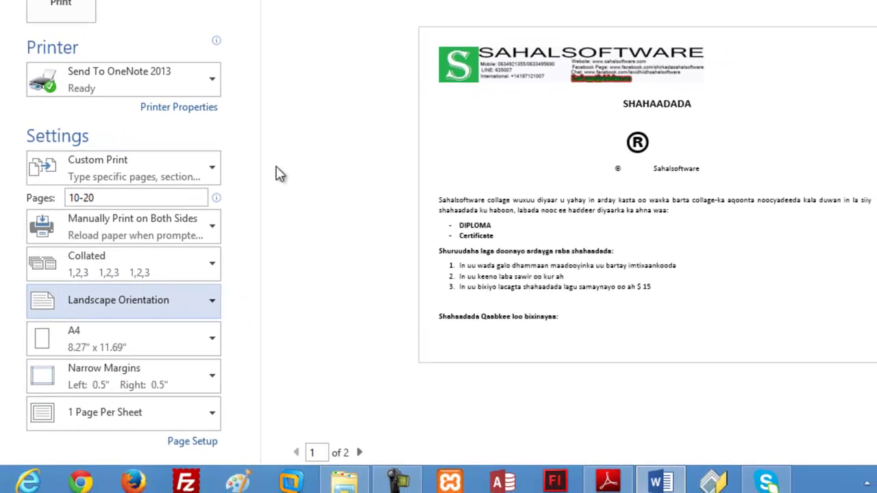
# Apply Normal margins, return to Portrait orientation, and check Pages Per Sheet stays at 1
pyautogui.click(137, 385)
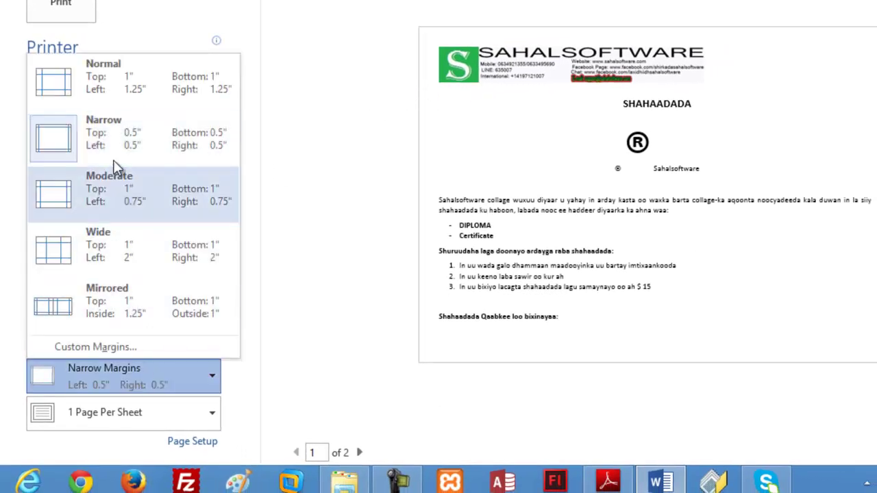
pyautogui.click(89, 82)
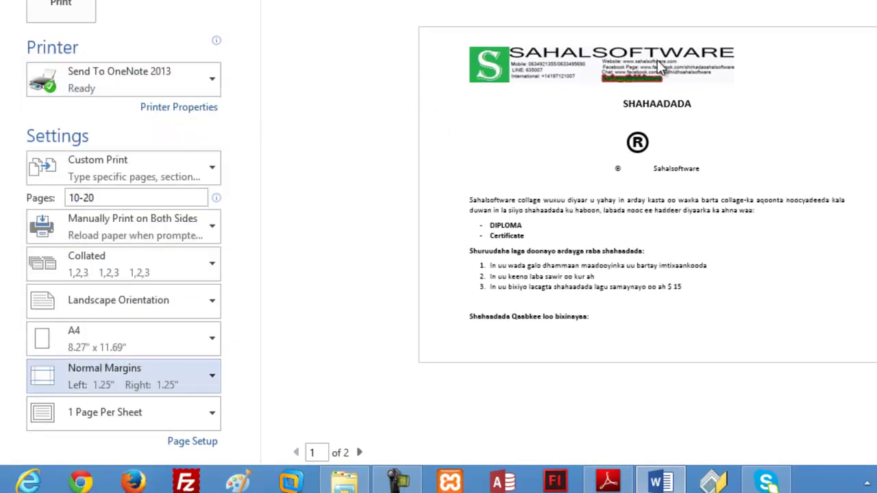
pyautogui.click(117, 316)
pyautogui.click(87, 352)
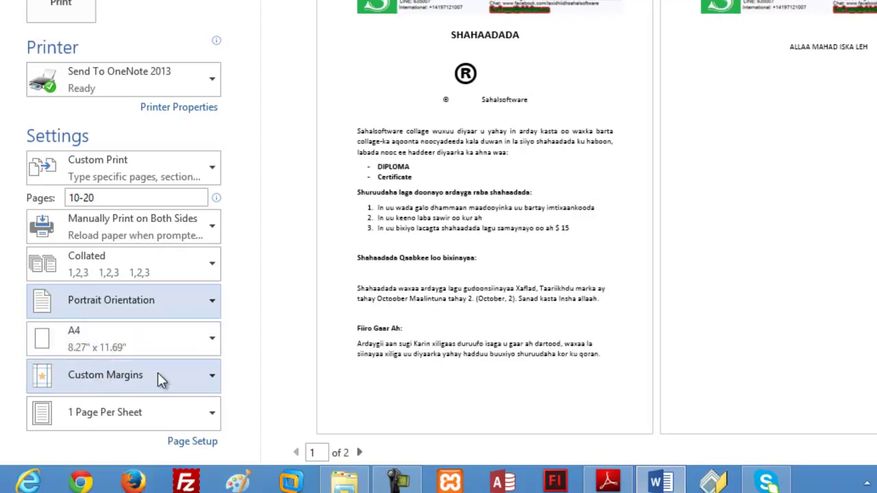
pyautogui.click(115, 423)
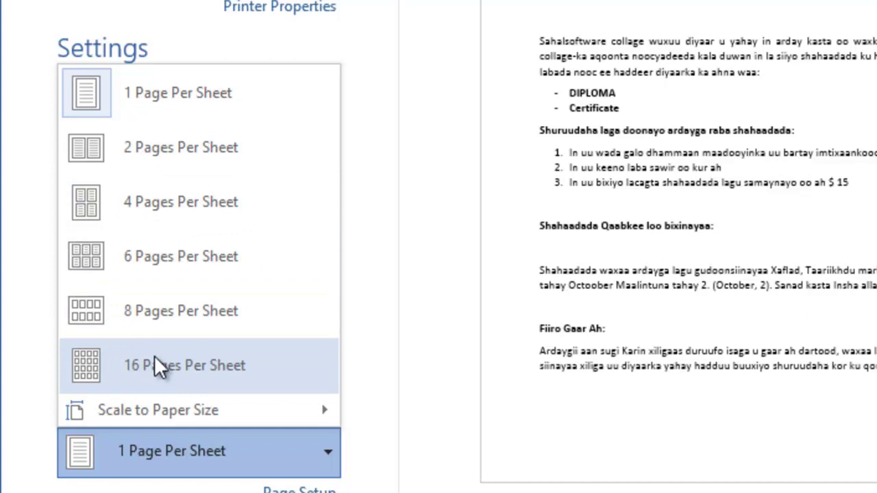
# Keep printing at 1 Page Per Sheet and close the pages-per-sheet list
pyautogui.click(419, 88)
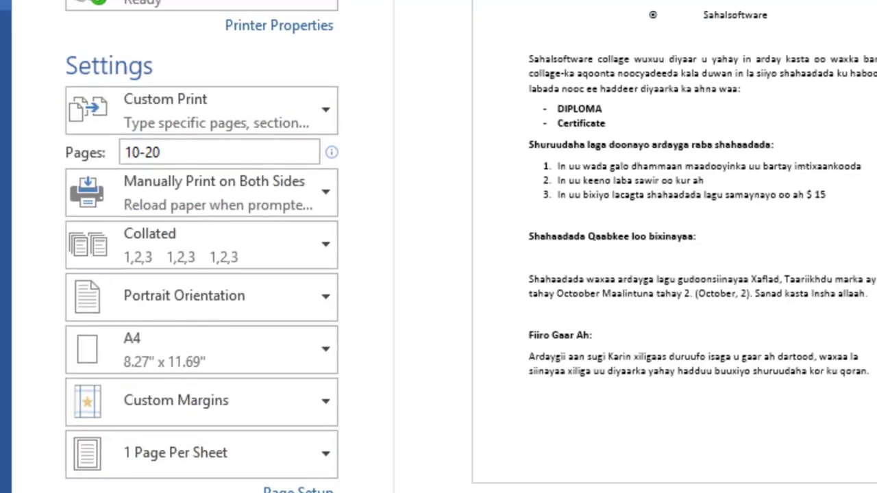